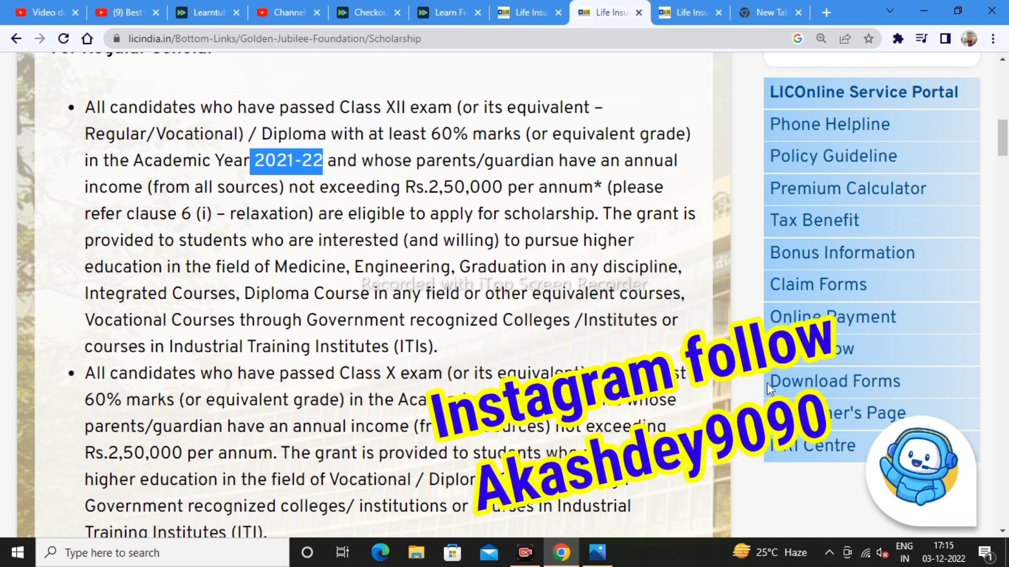
Step: Open the online application form for the LIC Golden Jubilee Scholarships 2022 from the Golden Jubilee Foundation page
key(ctrl+shift+Tab)
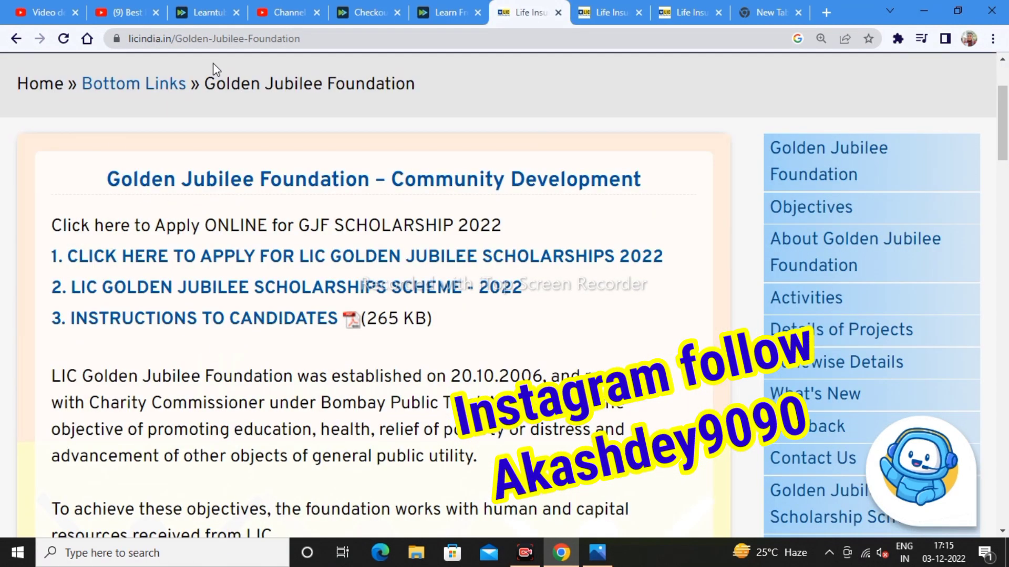
click(322, 39)
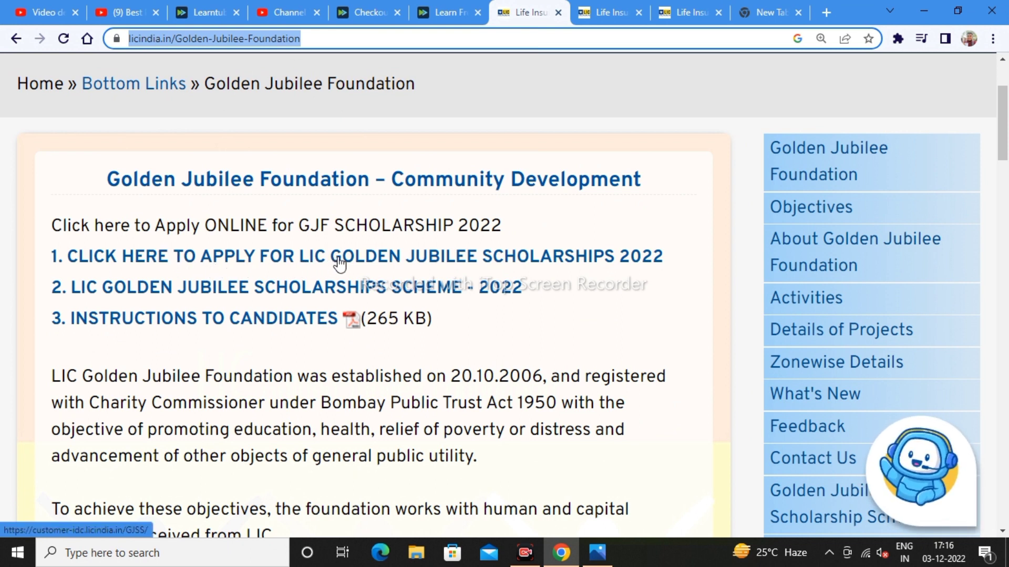
click(238, 259)
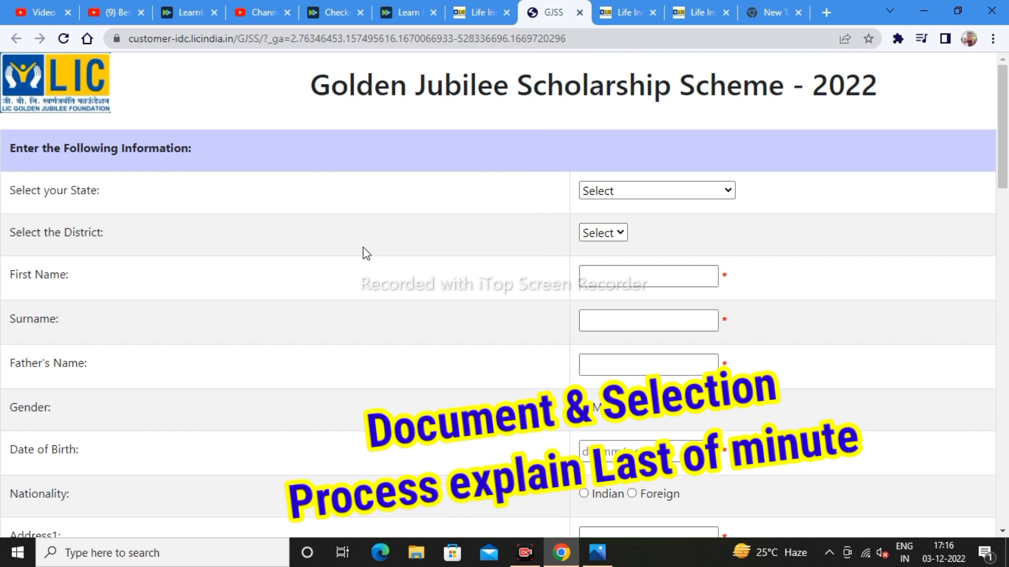
Step: Choose Rajasthan as the applicant's state and JAIPUR as the district
scroll(544, 238, down, 1)
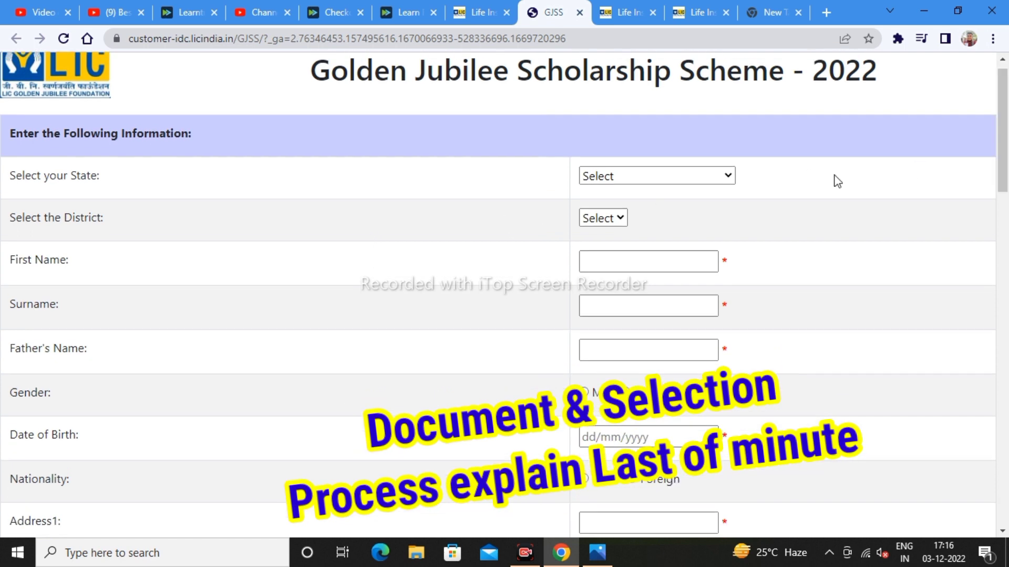
drag(232, 142, 119, 138)
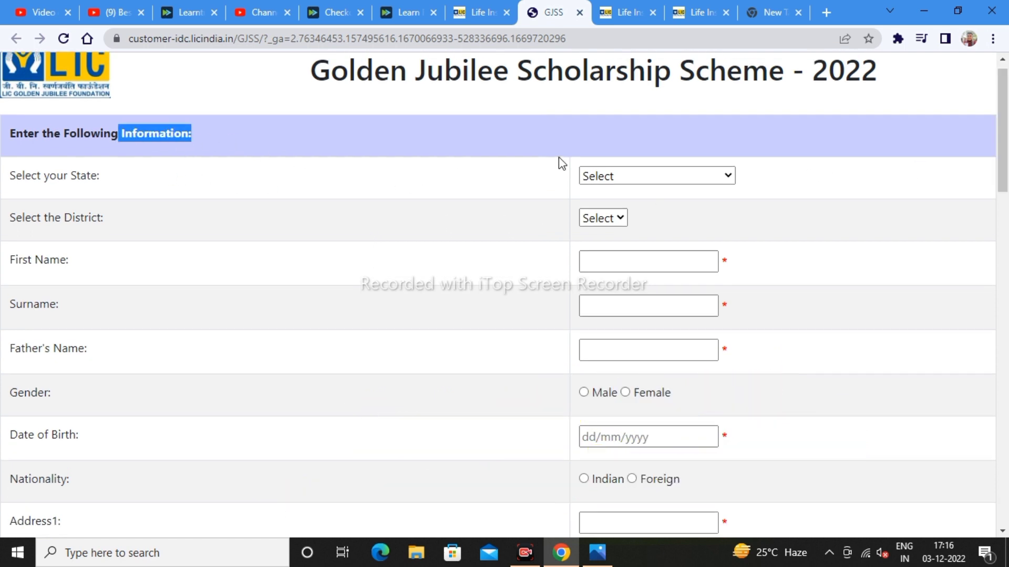
click(606, 175)
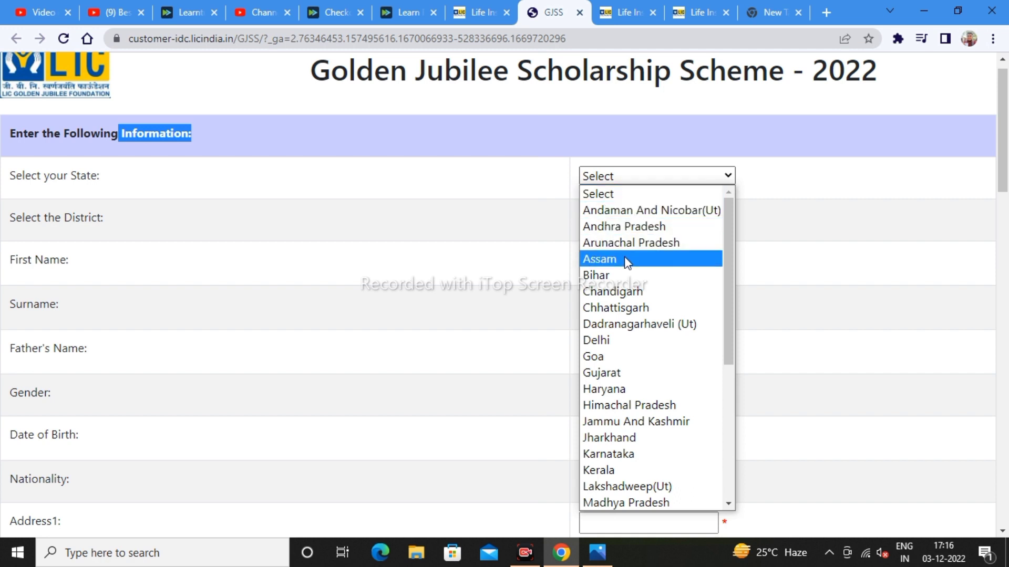
key(r)
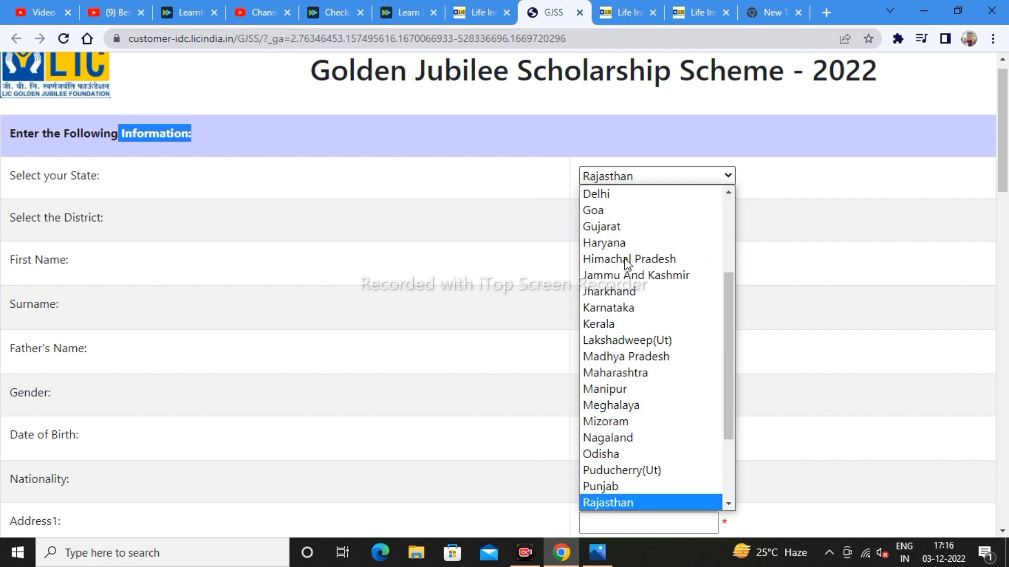
click(619, 504)
click(628, 220)
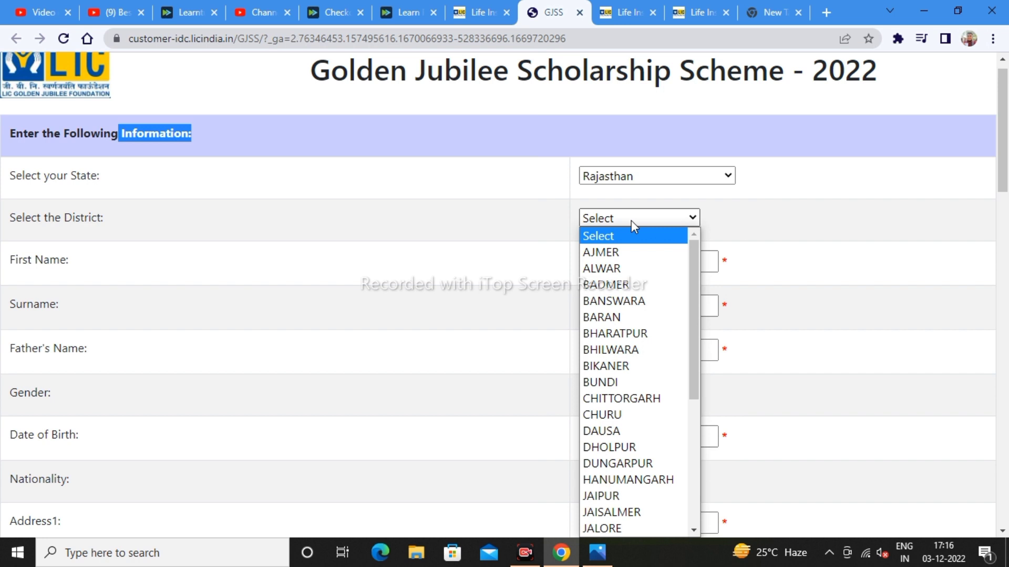
key(j)
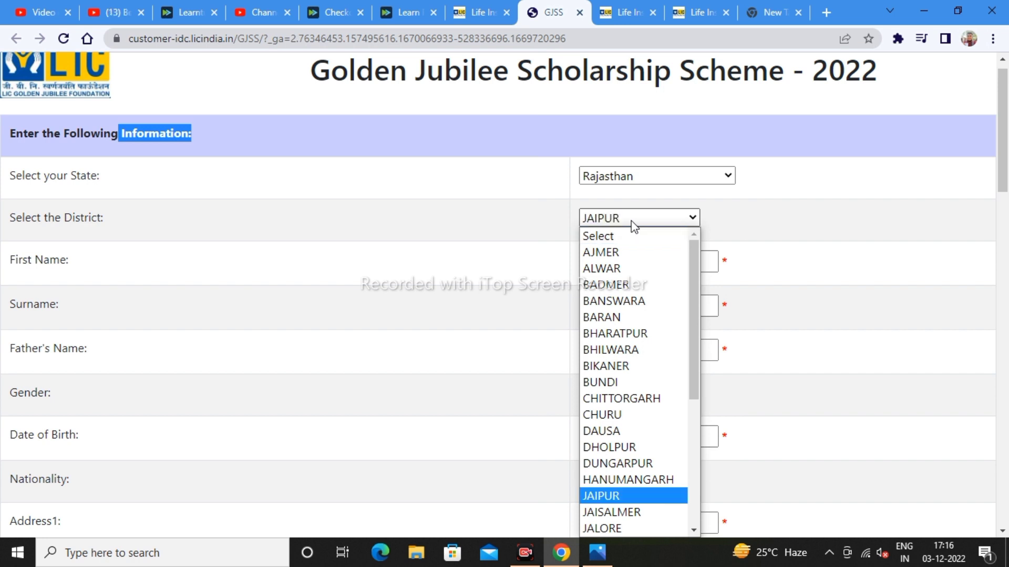
click(648, 491)
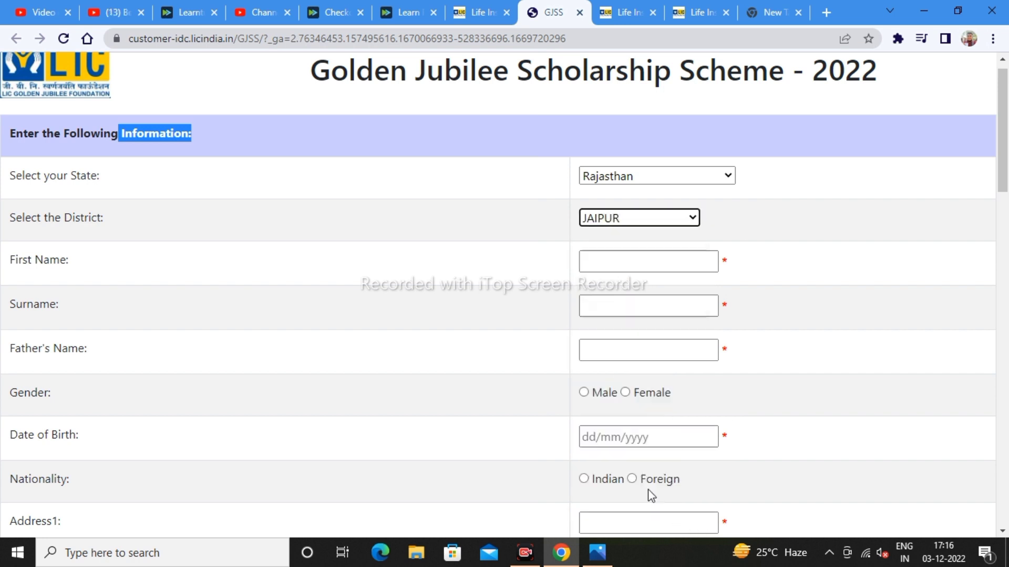
Step: Fill in the applicant's first name in the scholarship form
click(610, 263)
click(651, 293)
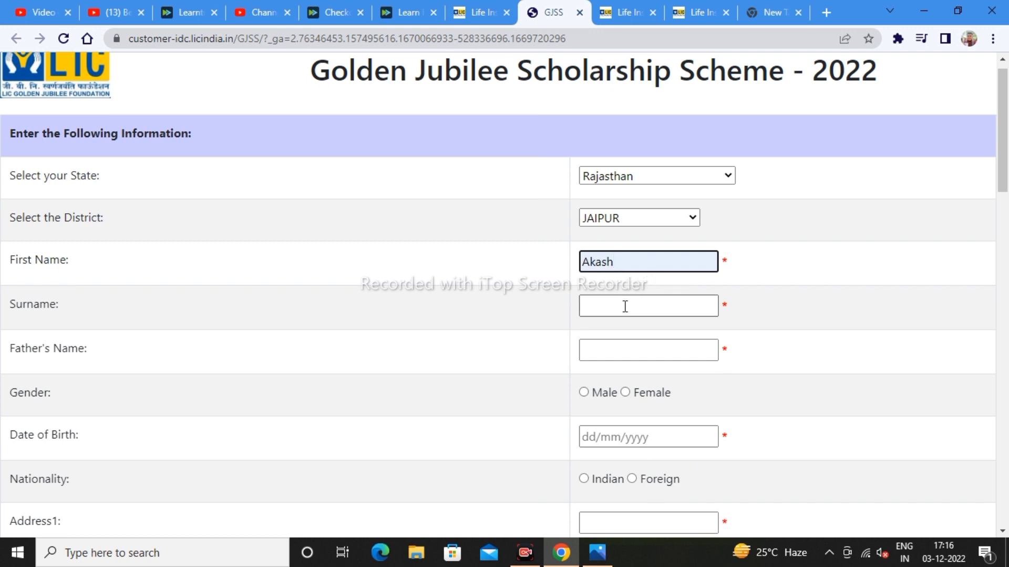
scroll(610, 270, down, 2)
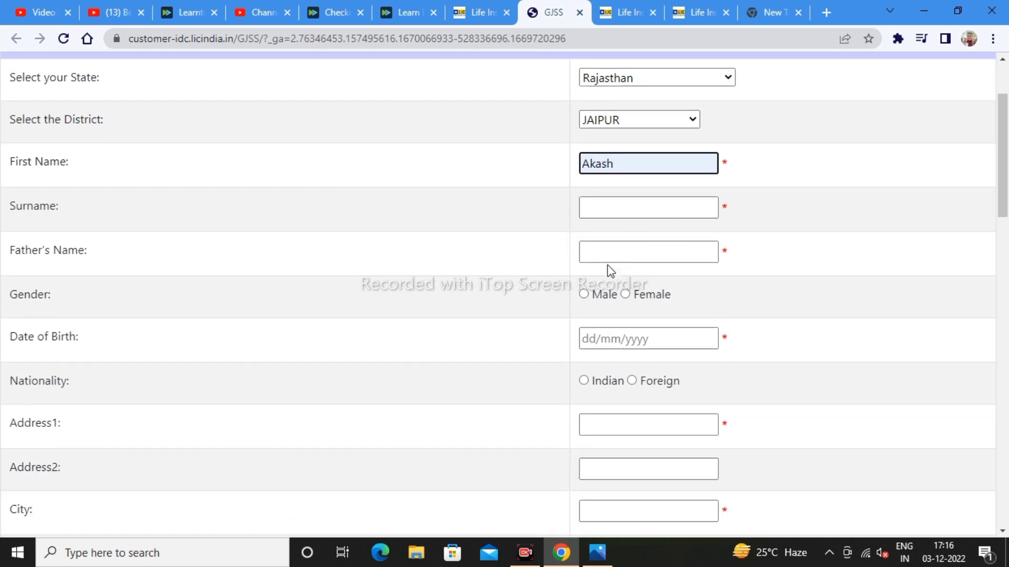
click(628, 254)
Step: Set the applicant's gender to Male and nationality to Indian, leaving the date of birth blank
scroll(917, 214, down, 2)
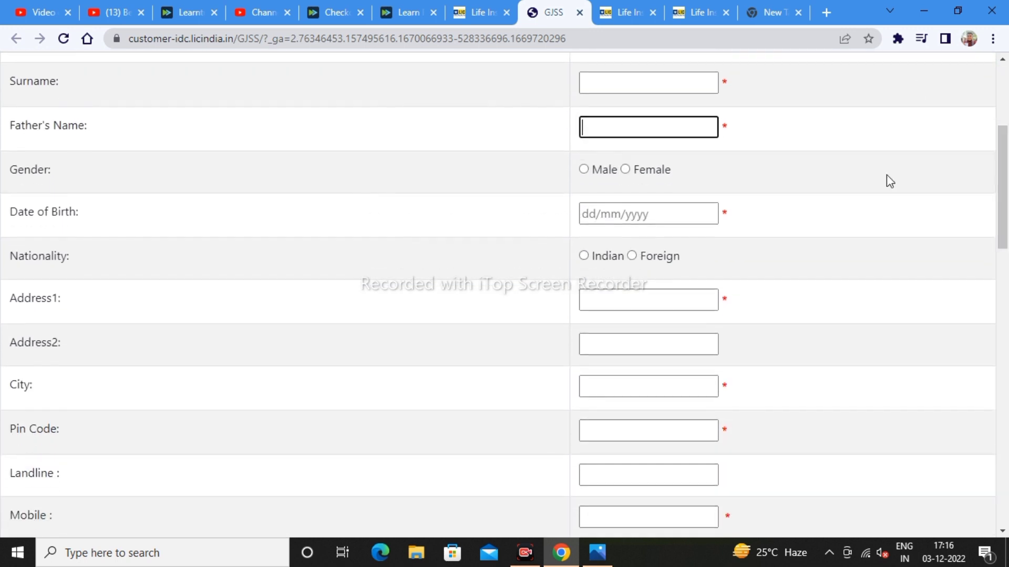
click(584, 169)
click(590, 214)
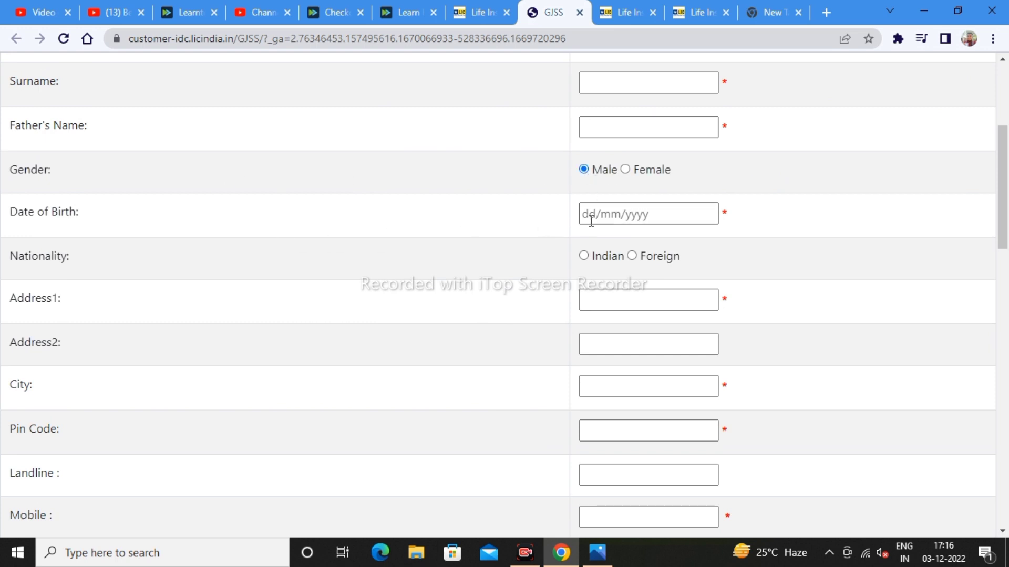
click(807, 210)
scroll(807, 210, down, 1)
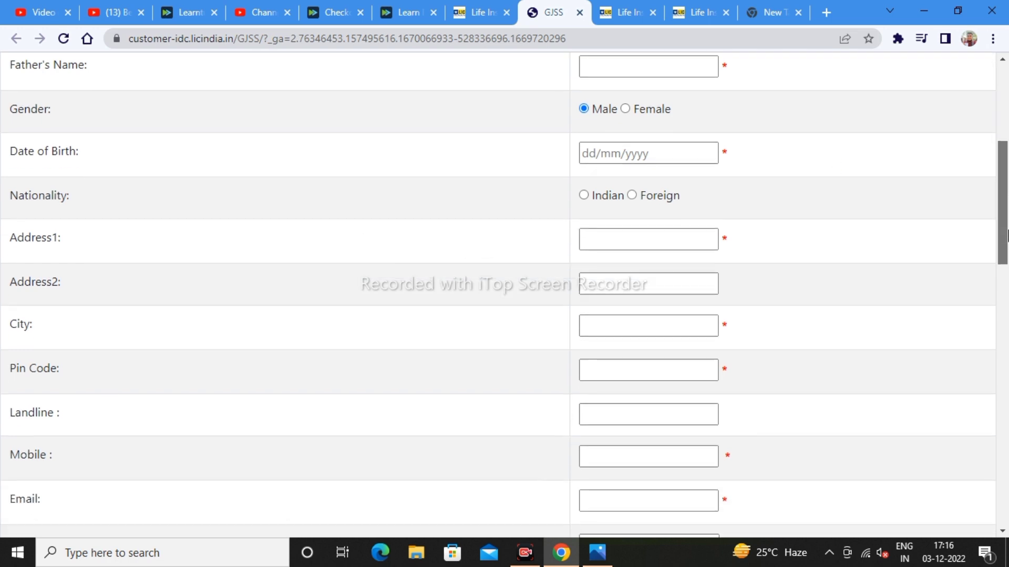
click(584, 195)
Step: Examine the form's address, city, pin code, landline, mobile and email fields
scroll(883, 212, down, 1)
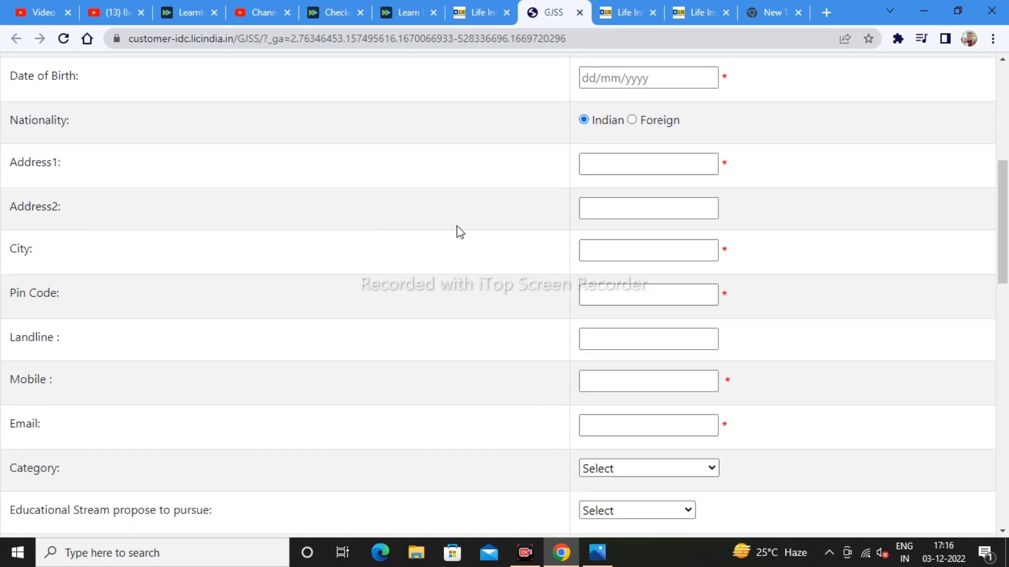
click(626, 157)
click(631, 163)
click(603, 220)
click(606, 216)
click(560, 236)
click(647, 251)
click(552, 290)
scroll(623, 302, down, 1)
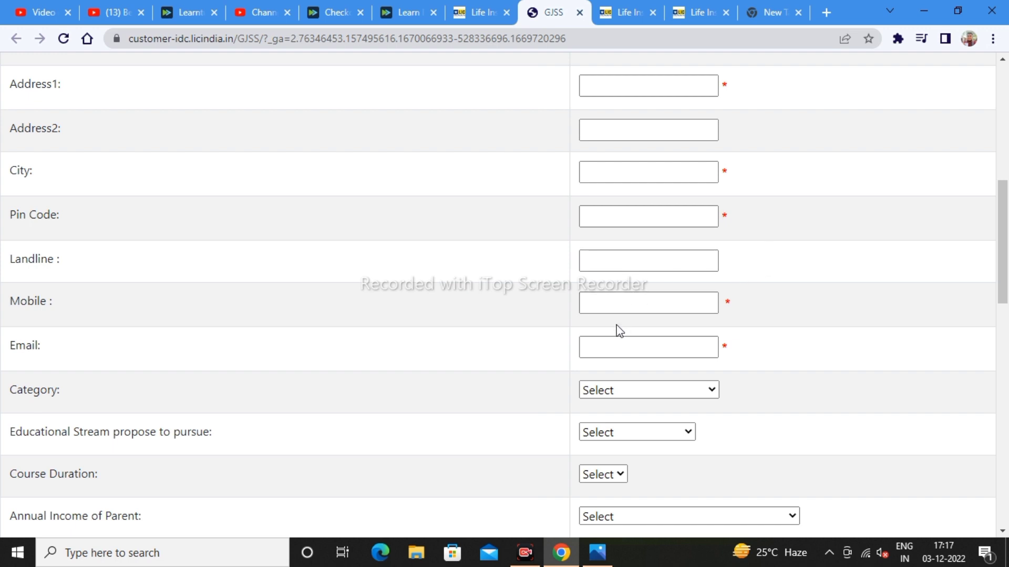
Step: Set the category to General and the proposed educational stream to Integrated Courses
scroll(1006, 287, down, 1)
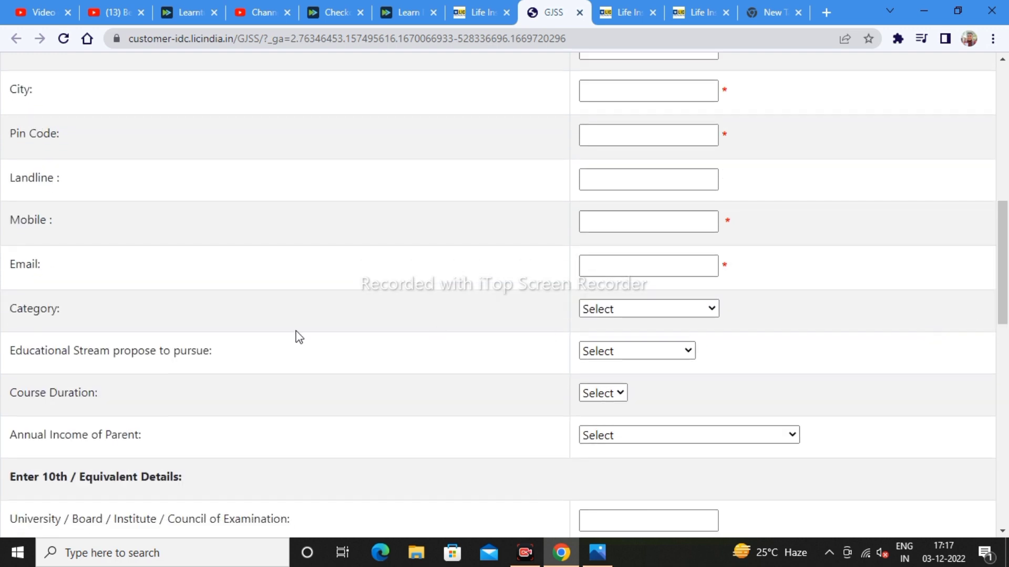
click(644, 310)
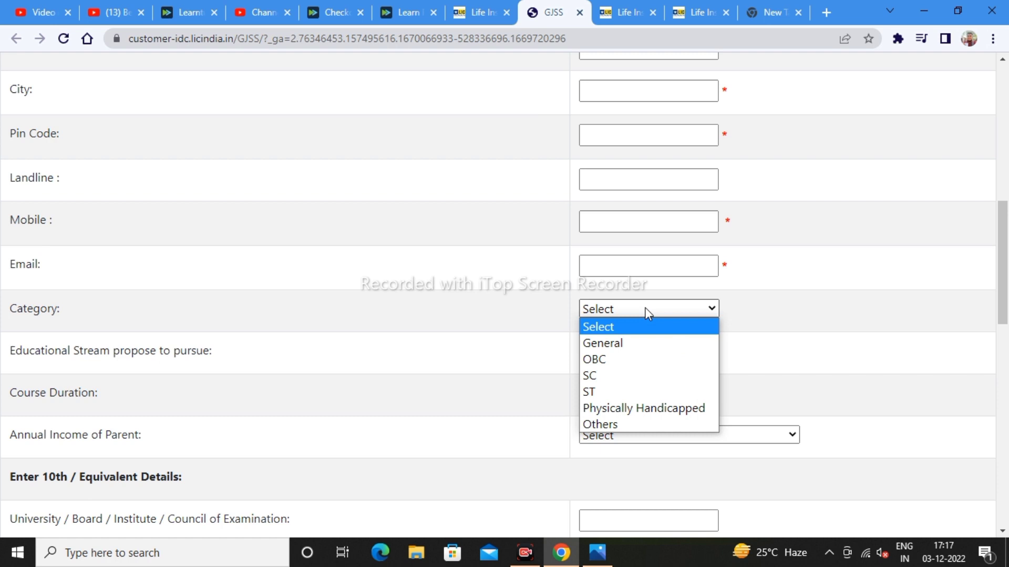
click(623, 344)
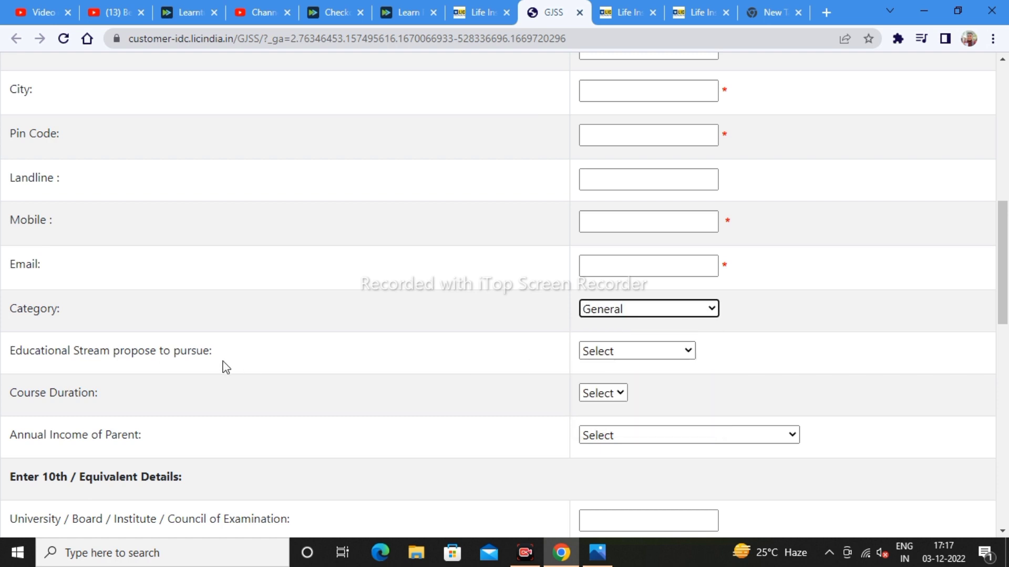
scroll(1002, 263, down, 1)
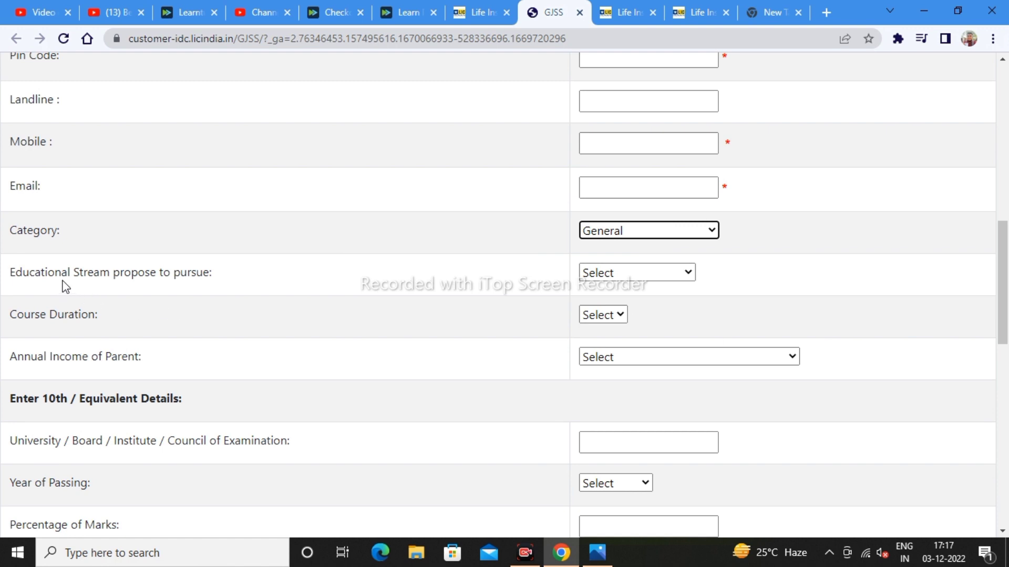
click(611, 274)
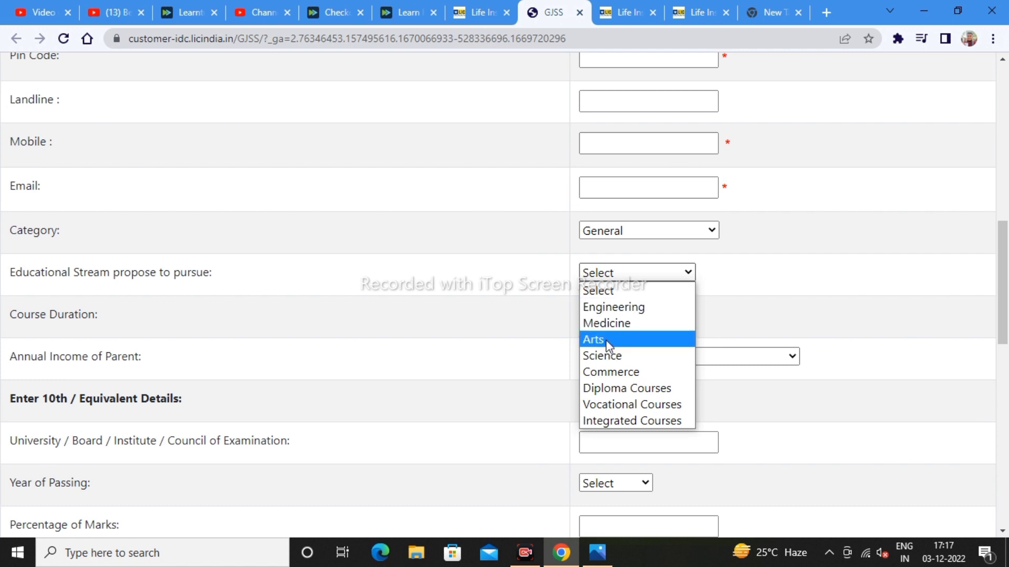
click(644, 420)
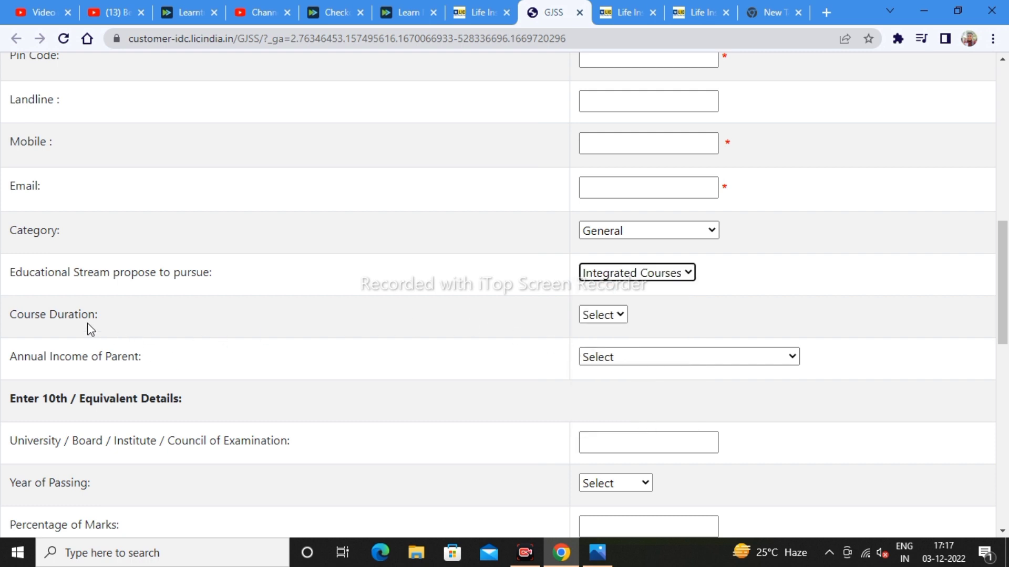
click(638, 276)
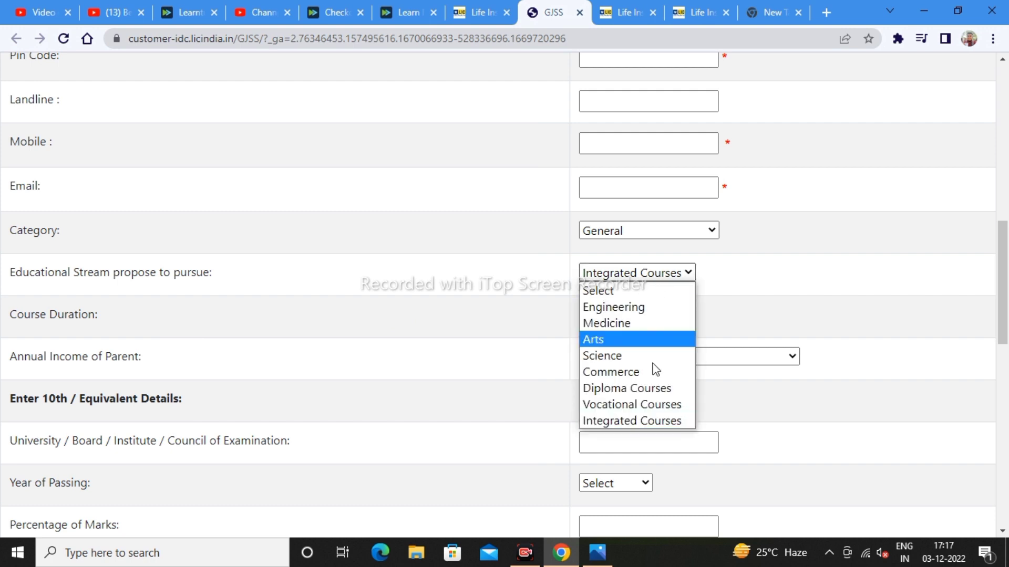
click(644, 421)
Step: Set the course duration to 3 and the parent's annual income to Rs.50,001 to Rs.75,000/- per annum
click(602, 315)
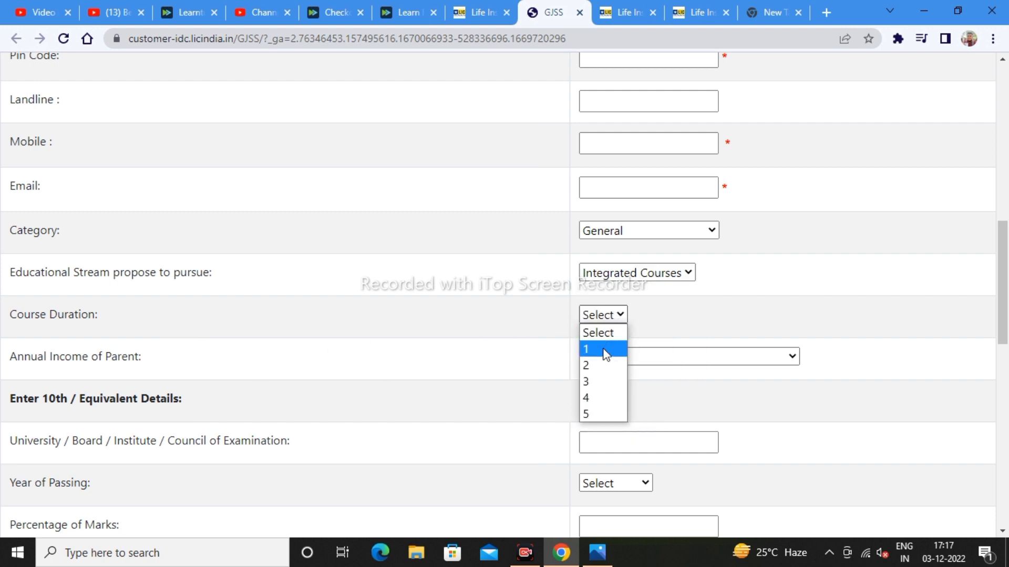
click(599, 380)
click(155, 359)
drag(7, 374, 509, 371)
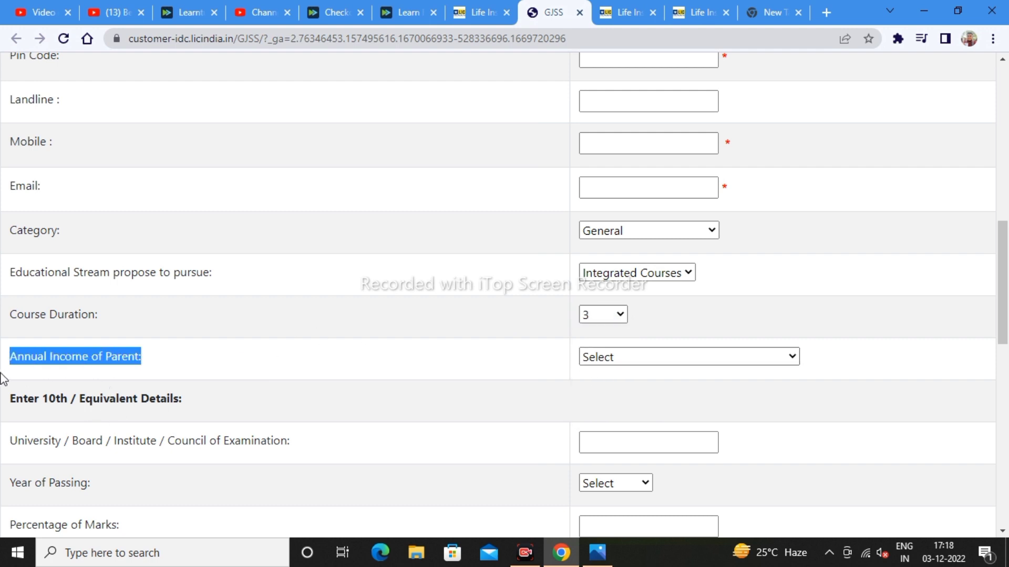
click(641, 365)
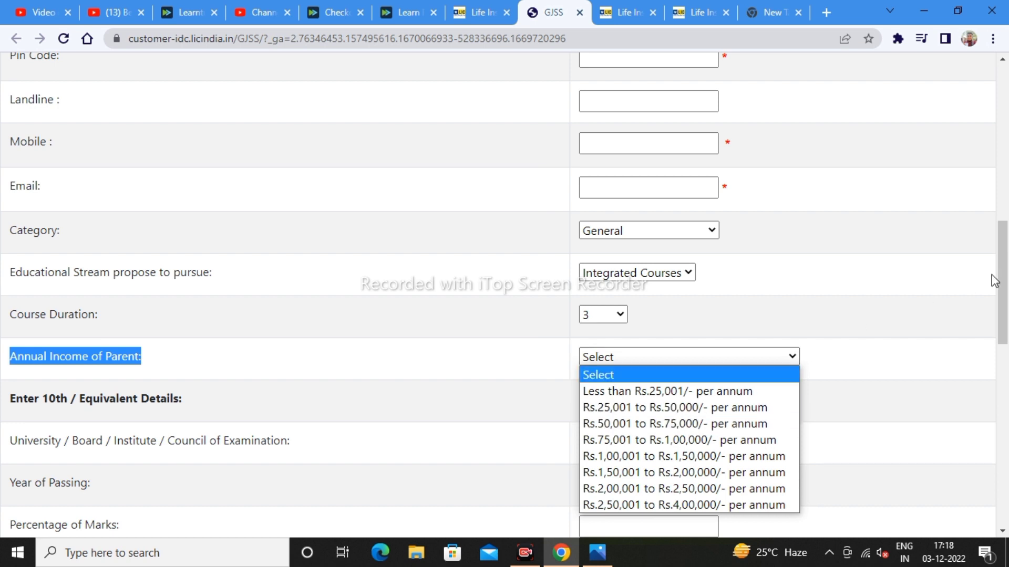
drag(993, 282, 1005, 300)
click(779, 262)
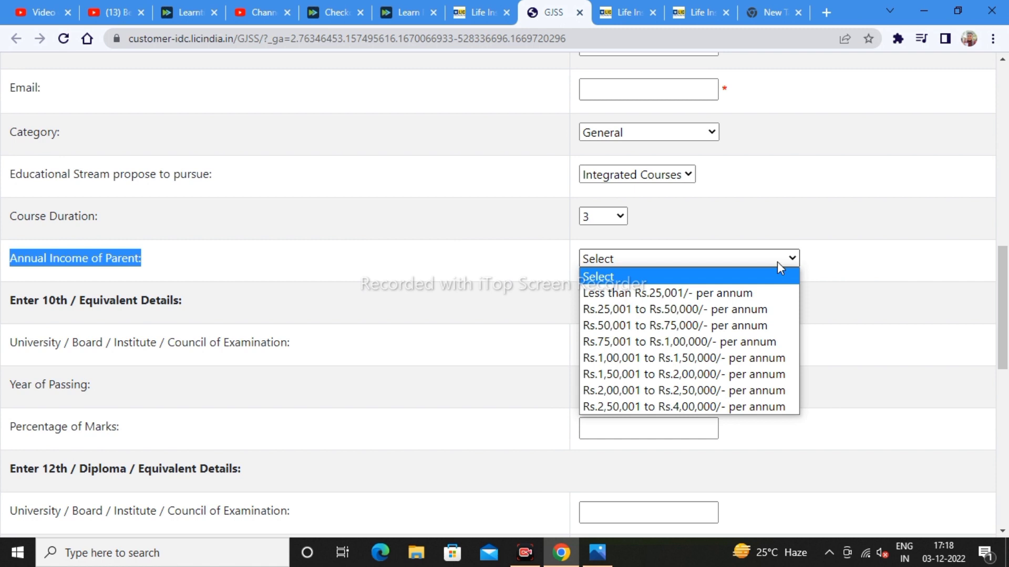
click(723, 326)
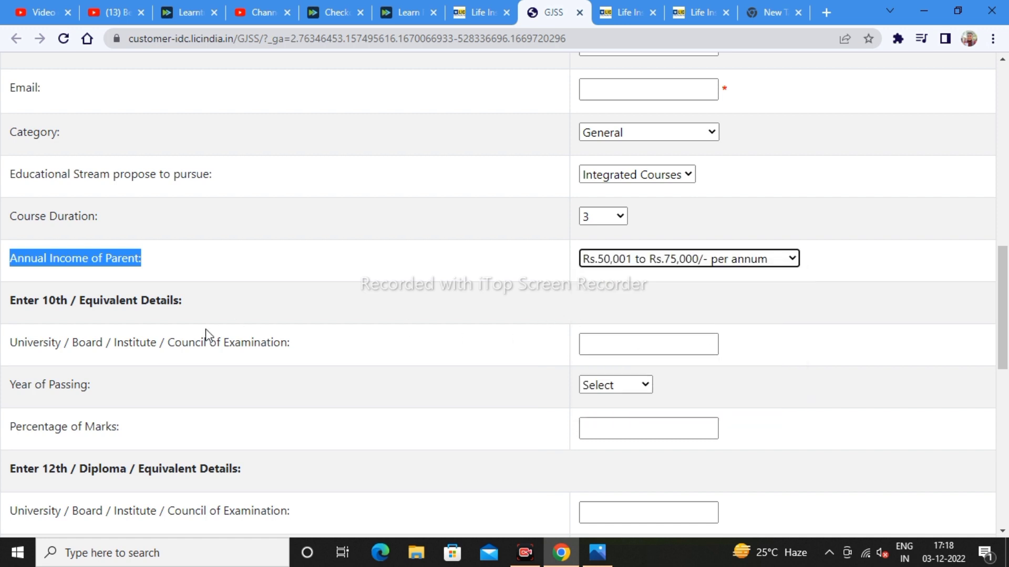
Step: Set the year of passing in the 10th / Equivalent details to 2018-2019, leaving the board and percentage blank
scroll(147, 315, down, 1)
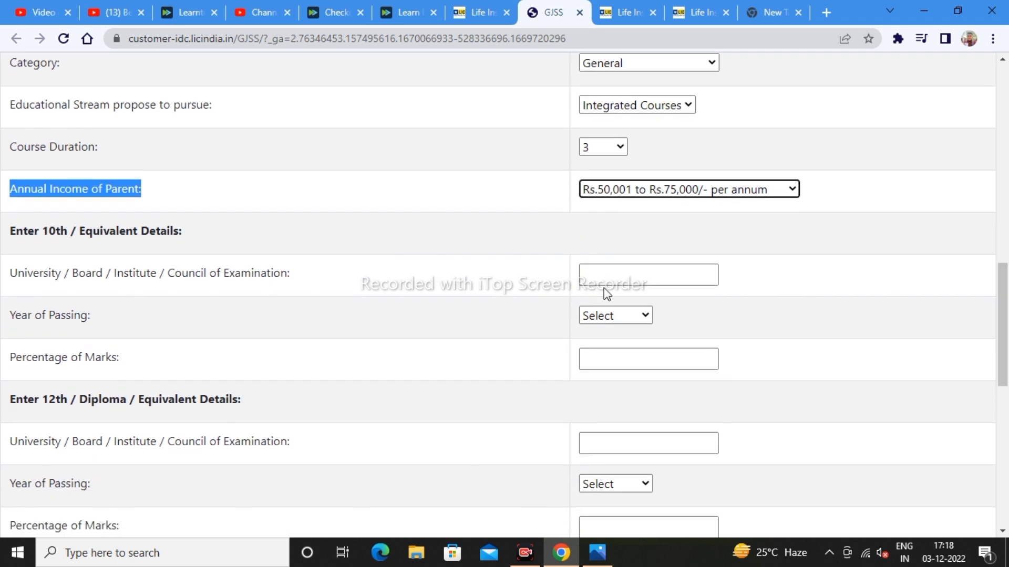
drag(39, 274, 261, 278)
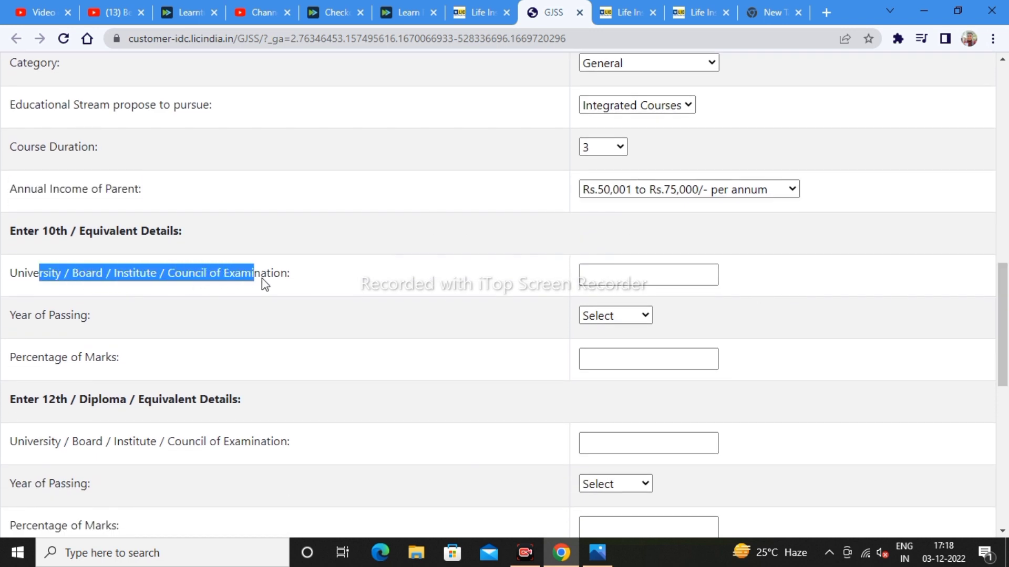
click(641, 274)
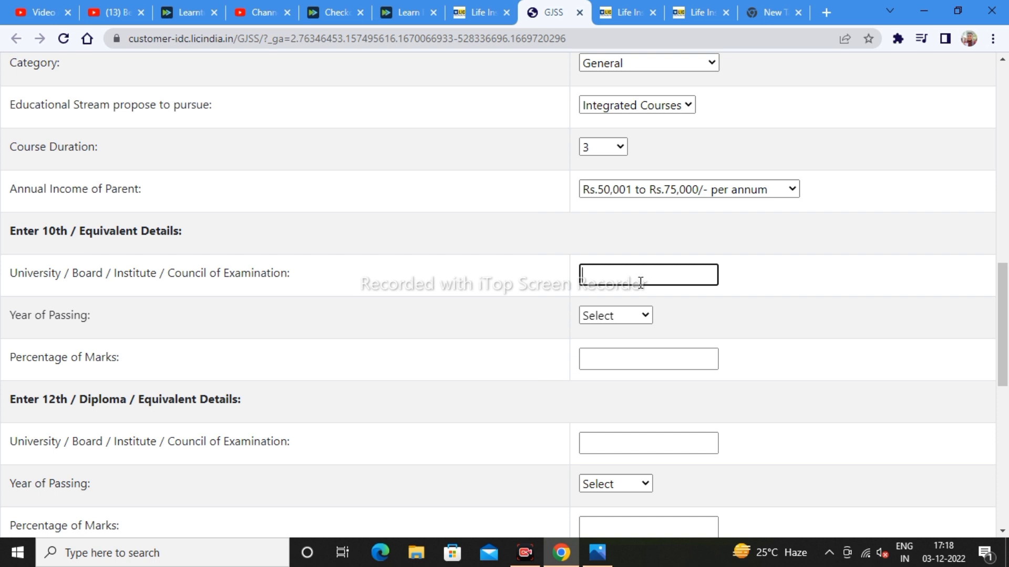
click(605, 318)
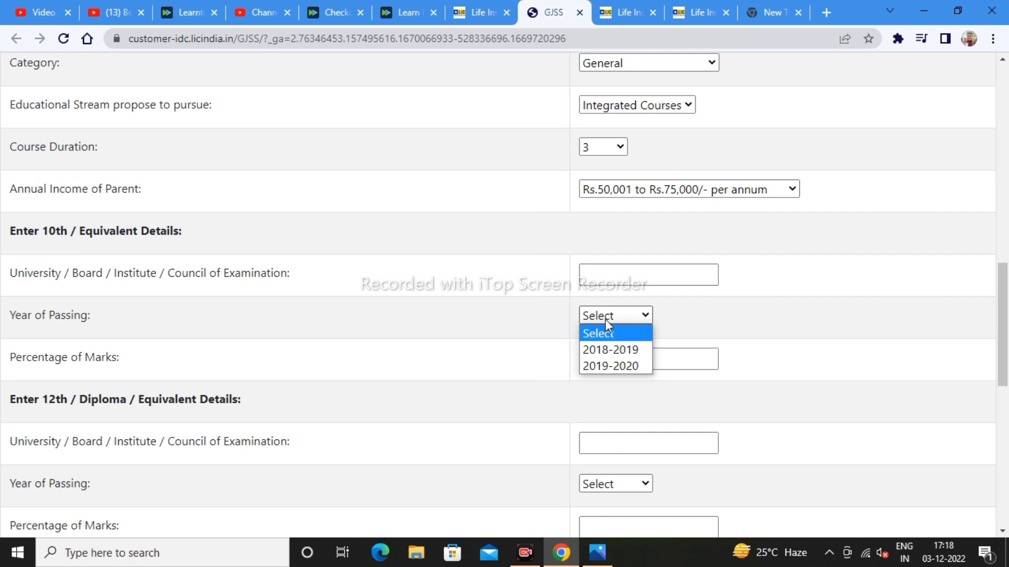
click(610, 350)
click(610, 363)
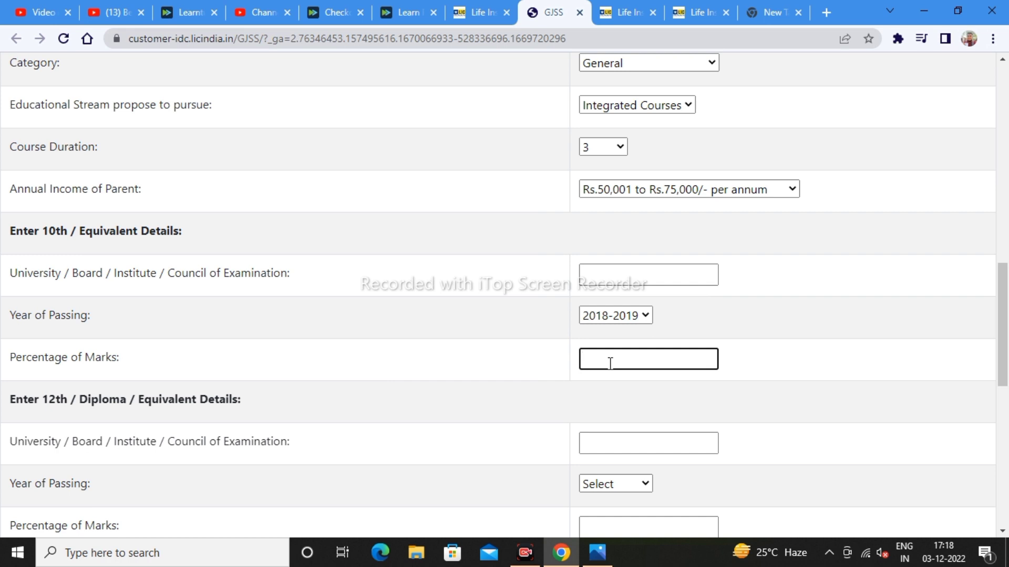
scroll(946, 303, down, 3)
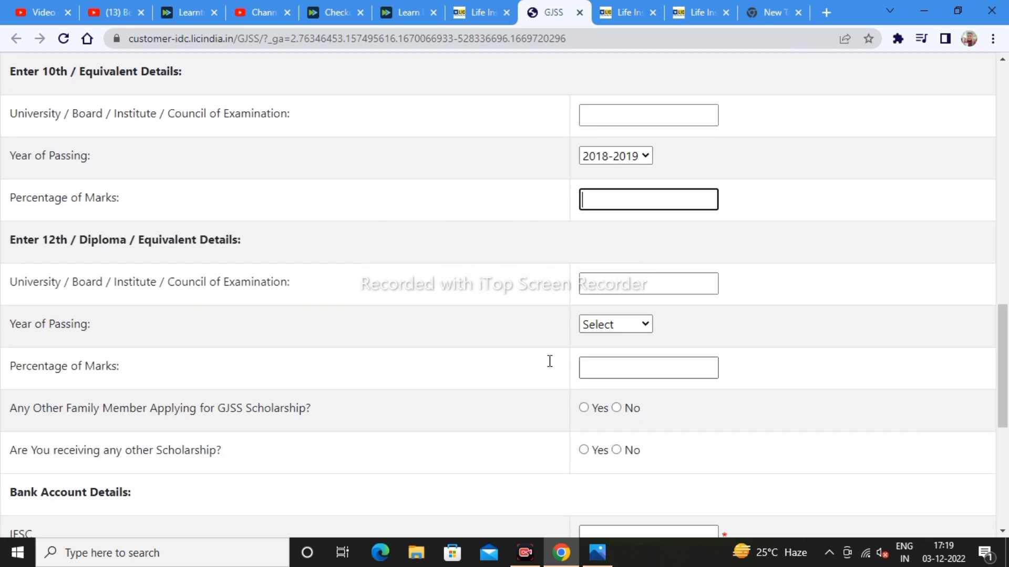
Step: In the 12th / Diploma / Equivalent details, set the year of passing to 2021-2022 and the percentage of marks to 86.64, leaving the board blank
drag(17, 246, 109, 242)
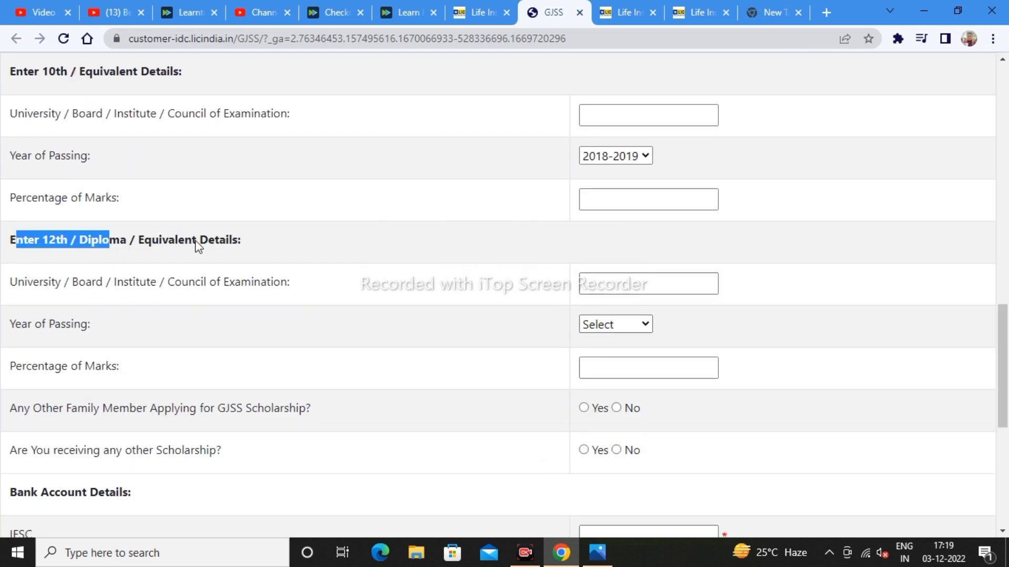
drag(43, 283, 267, 283)
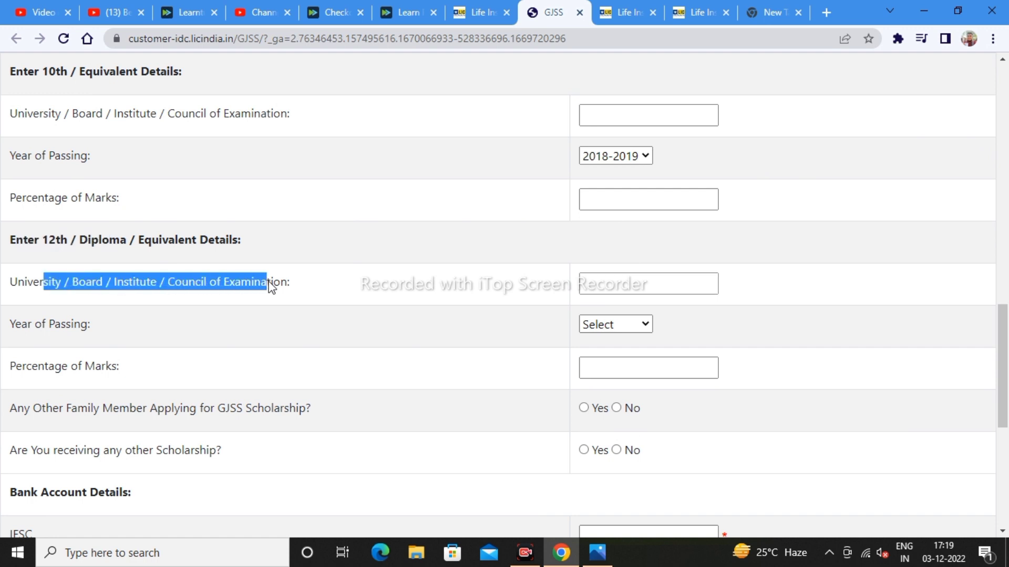
click(613, 284)
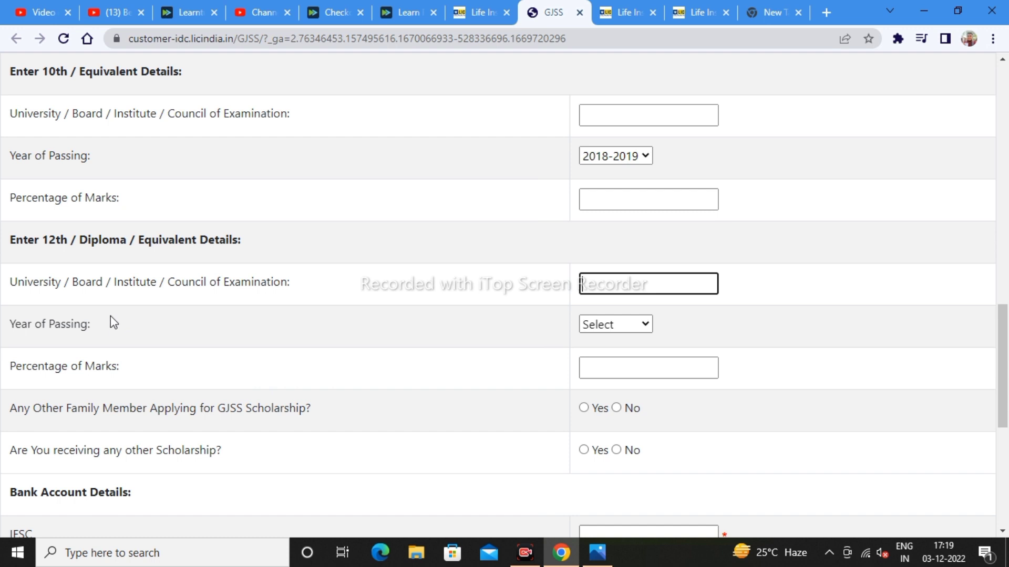
drag(110, 322, 8, 323)
click(623, 322)
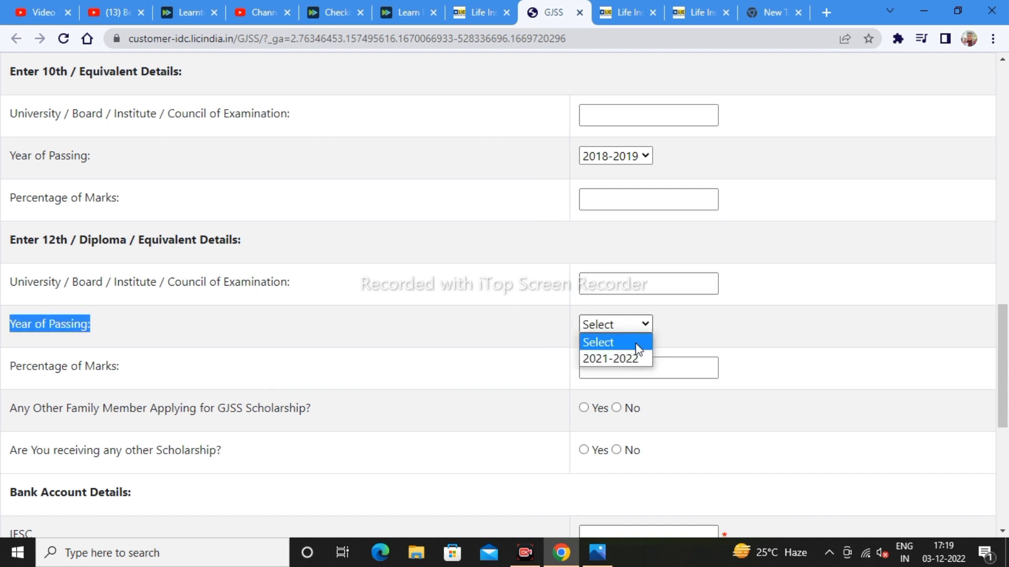
click(633, 359)
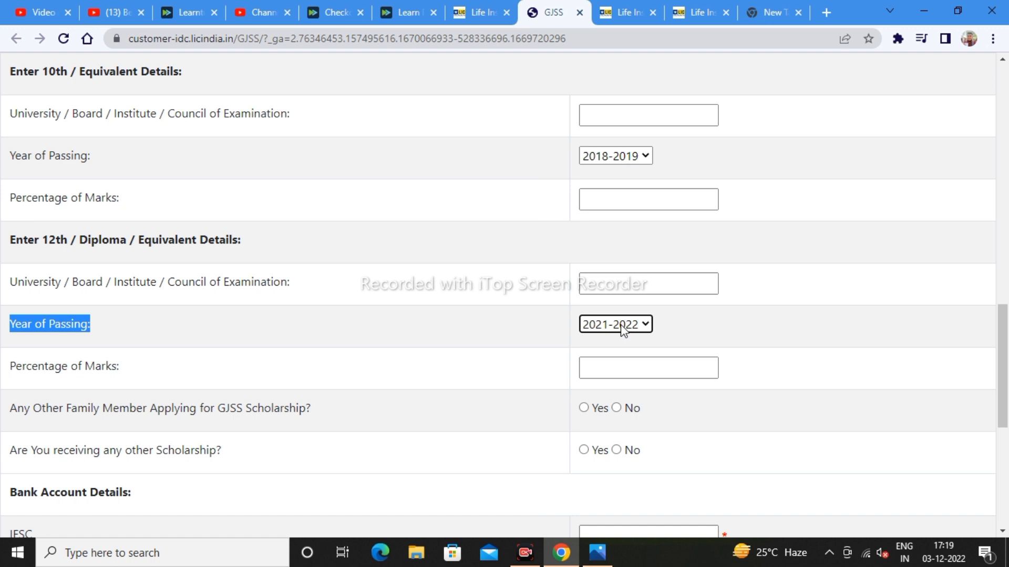
scroll(1002, 368, down, 1)
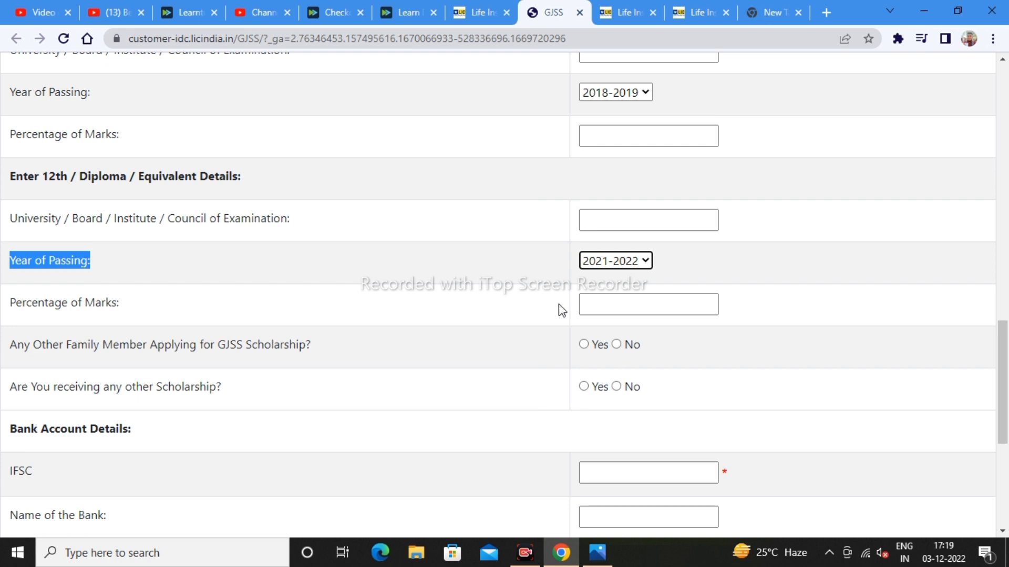
click(628, 303)
text(86.64)
Step: Check the extra fields for a family member applying for the GJSS scholarship, and answer that question with No
click(29, 349)
drag(28, 349, 158, 357)
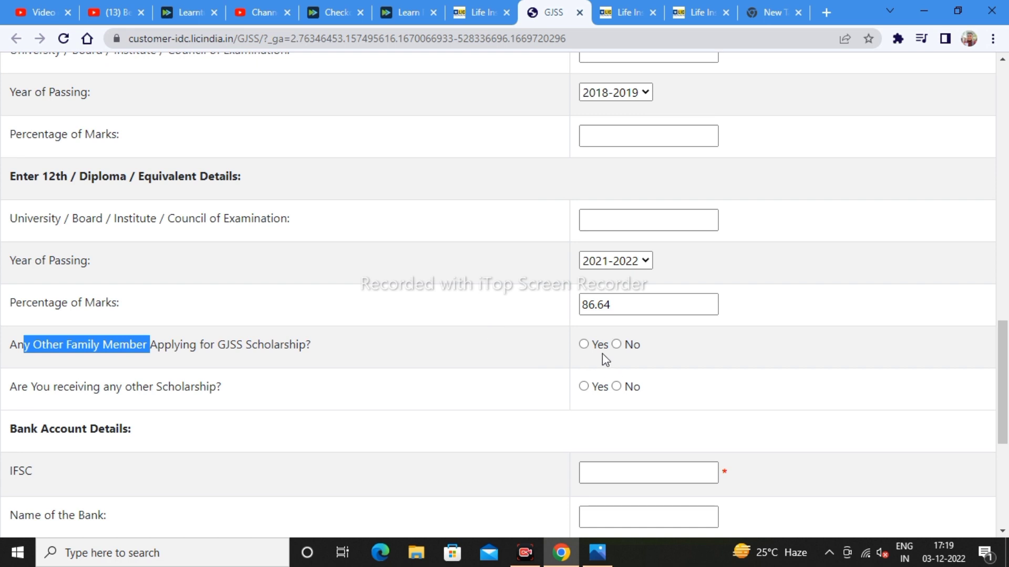
click(584, 345)
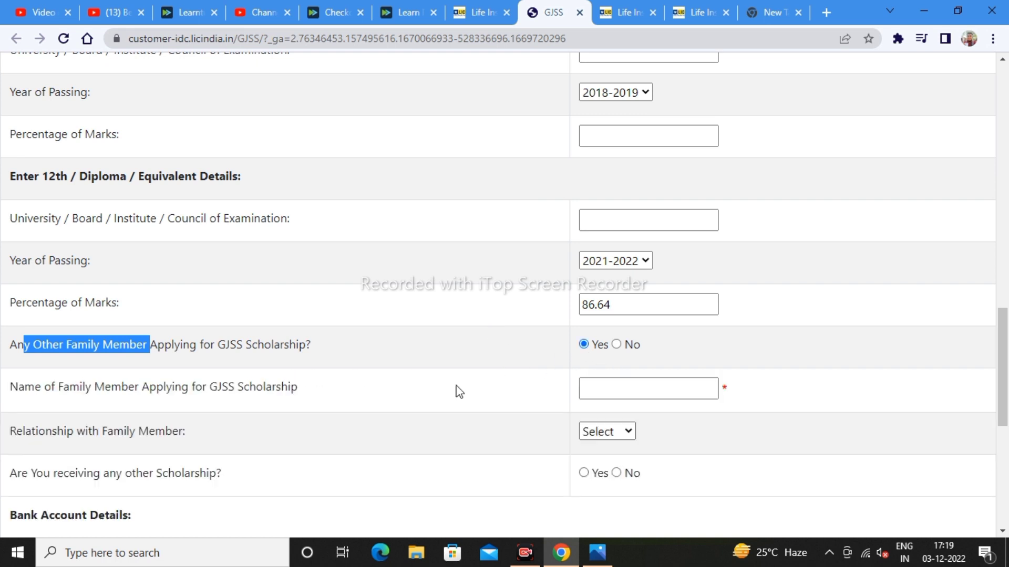
click(603, 393)
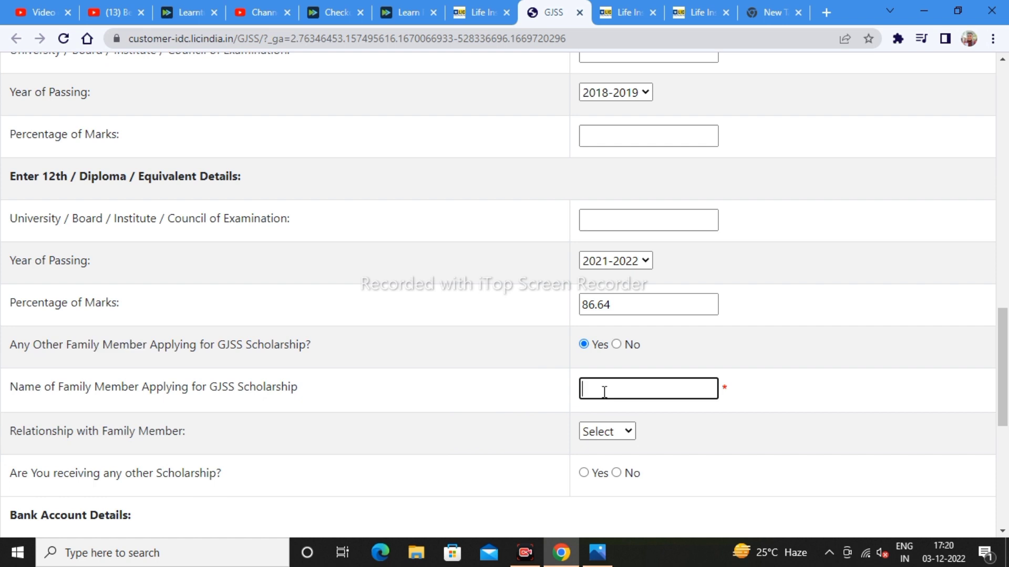
click(619, 345)
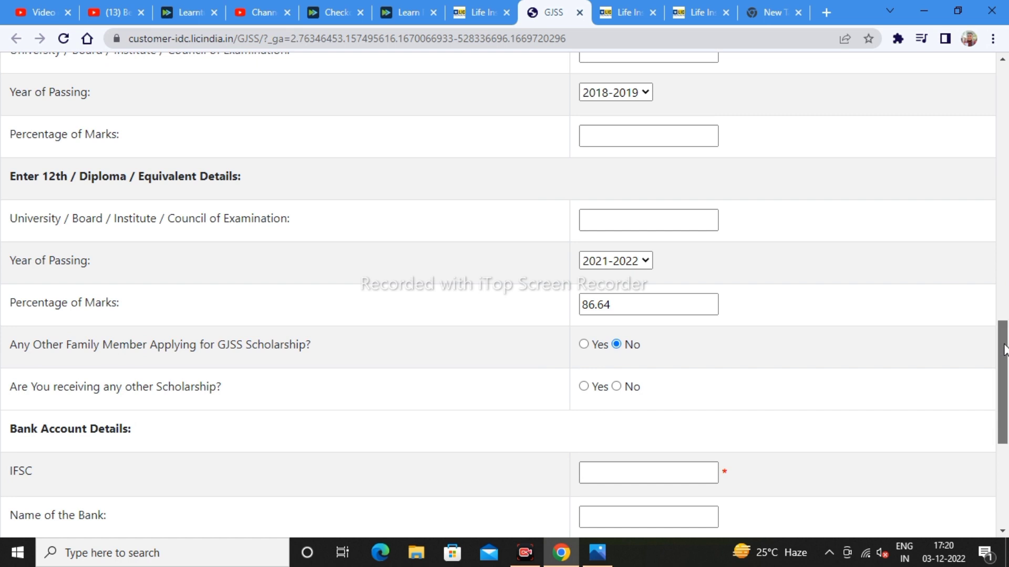
Step: Check the extra fields for receiving another scholarship, and answer that question with No
scroll(468, 366, down, 2)
drag(21, 276, 209, 273)
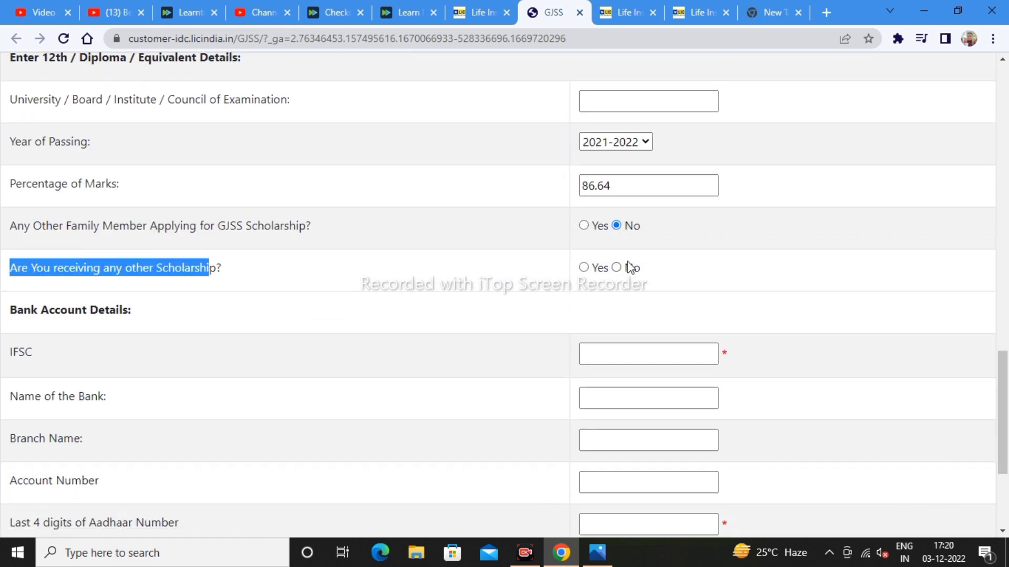
click(584, 268)
click(607, 312)
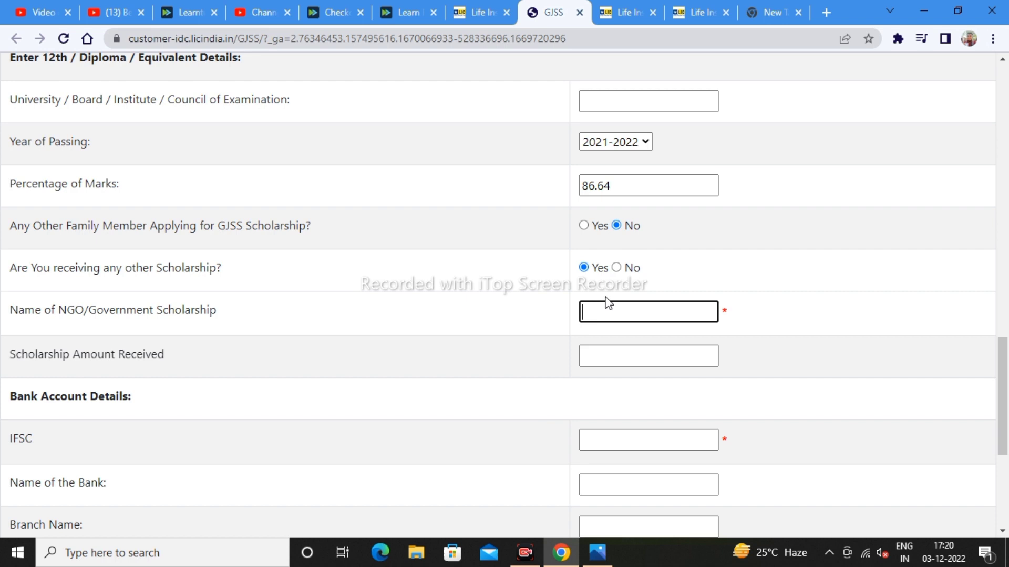
click(616, 268)
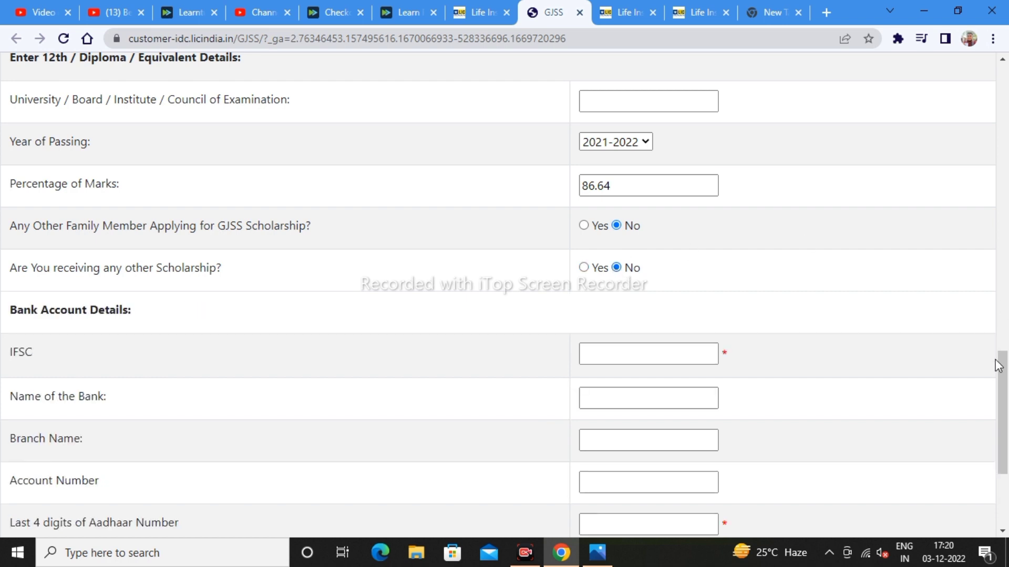
Step: Examine the bank account fields for IFSC, bank name, branch name, account number and last 4 digits of the Aadhaar number
scroll(1001, 360, down, 3)
drag(118, 166, 162, 207)
click(612, 191)
click(626, 190)
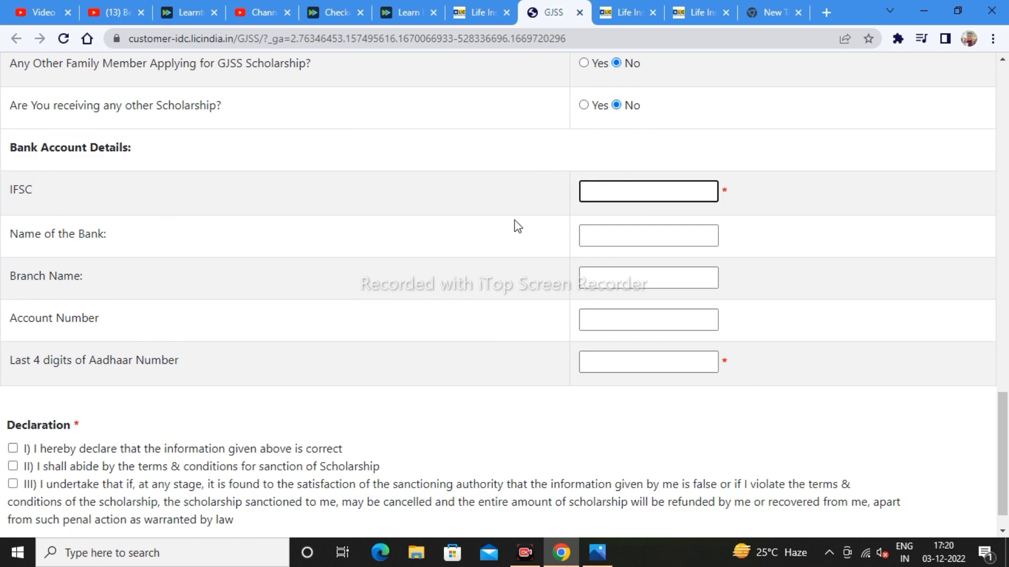
drag(18, 239, 637, 240)
click(638, 236)
click(462, 262)
click(648, 273)
drag(117, 321, 63, 321)
click(583, 321)
drag(180, 366, 21, 362)
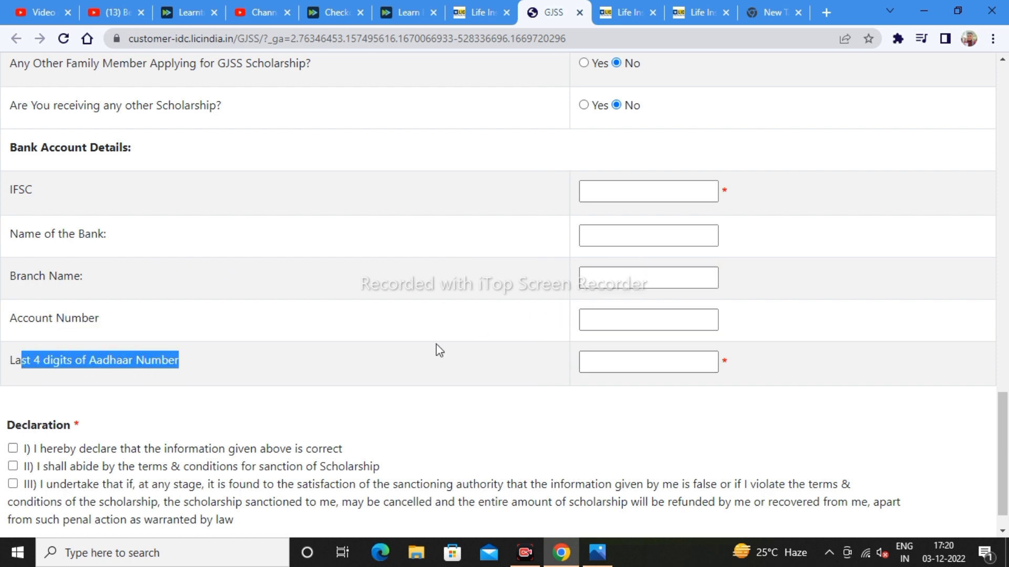
click(680, 367)
Step: Accept all three declaration statements at the end of the form
drag(1007, 407, 1006, 418)
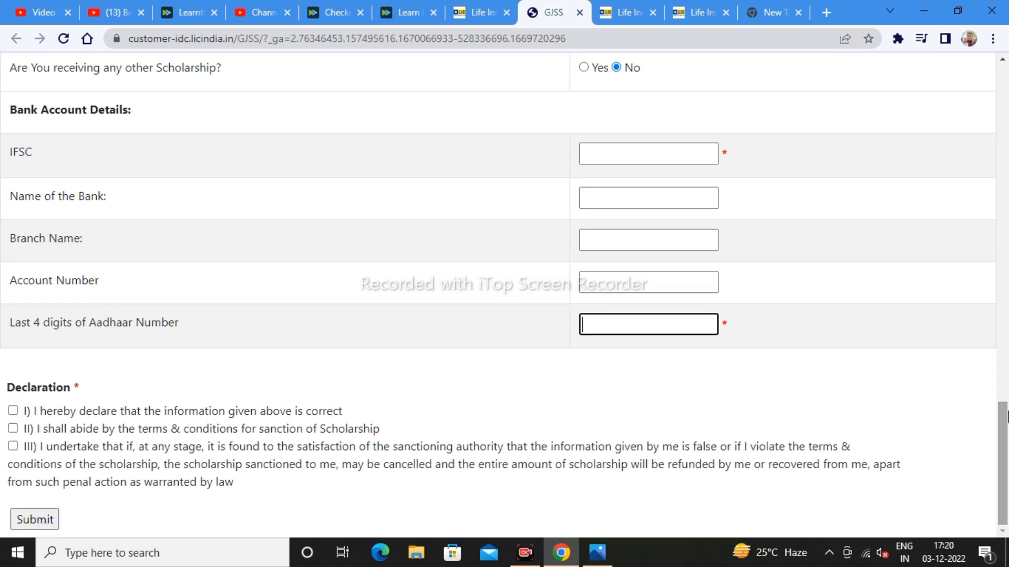
click(13, 411)
click(12, 429)
click(12, 446)
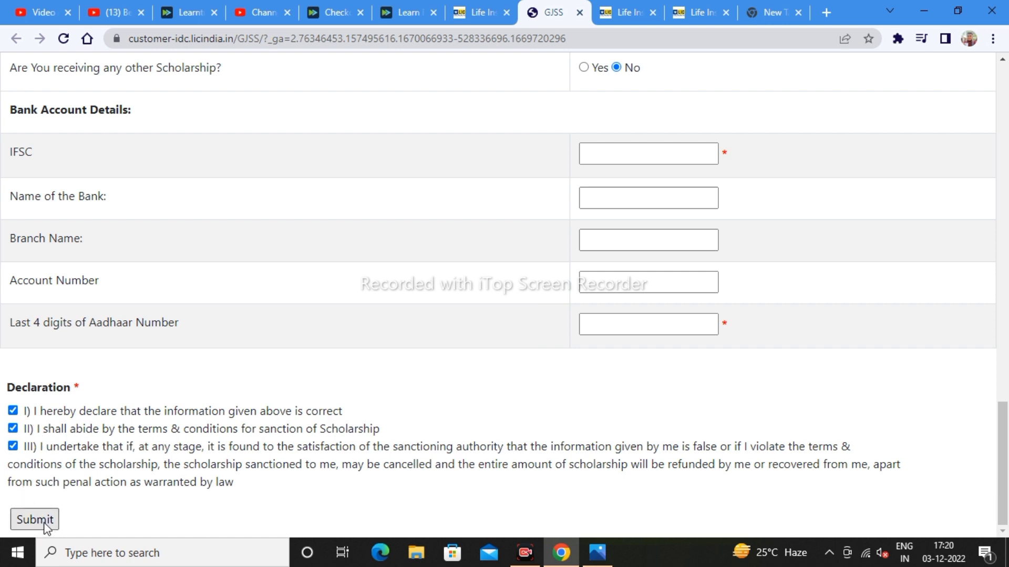
scroll(1005, 425, up, 3)
drag(1005, 426, 1007, 507)
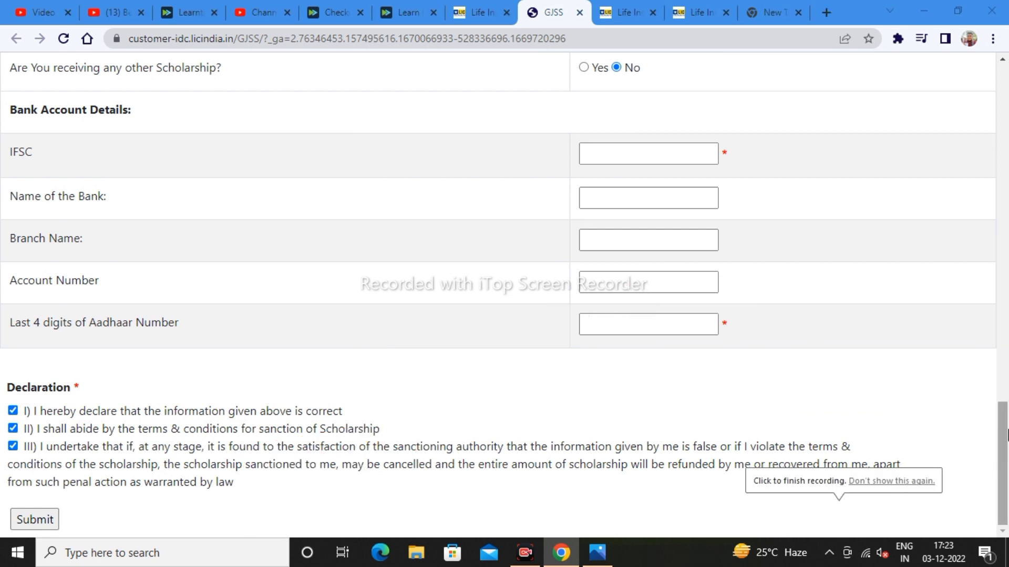
scroll(936, 362, up, 1)
scroll(859, 376, down, 1)
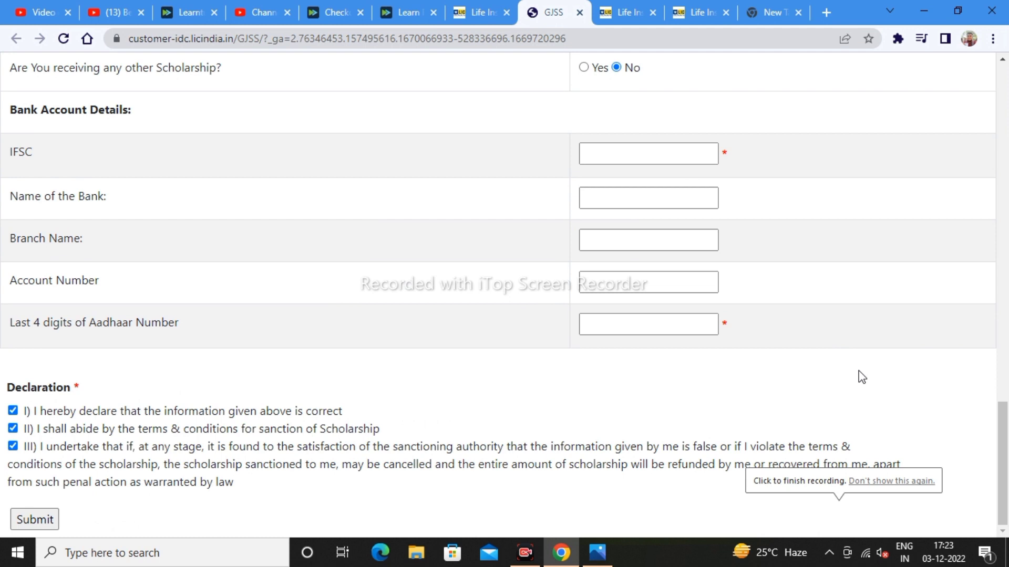